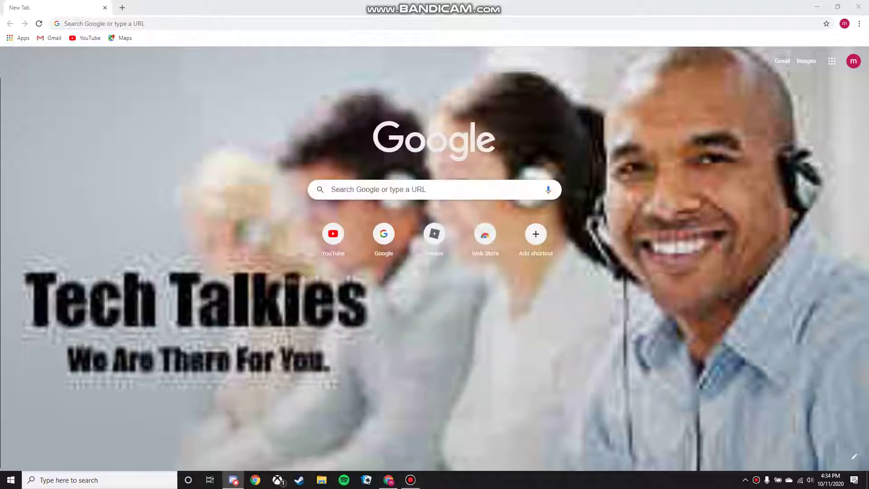
- Load youtube.com in the new Chrome tab using the address bar autocompletion for 'you'
{"action": "left_click", "coordinate": [551, 113]}
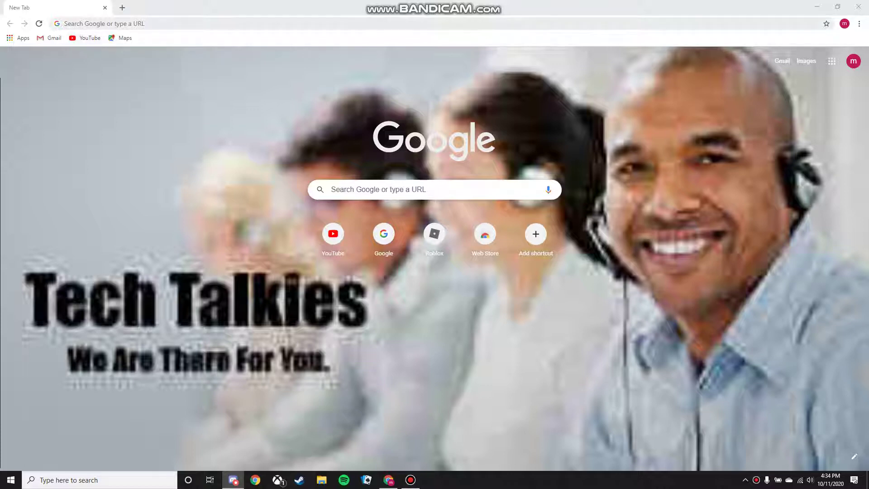
{"action": "key", "text": "ctrl+l"}
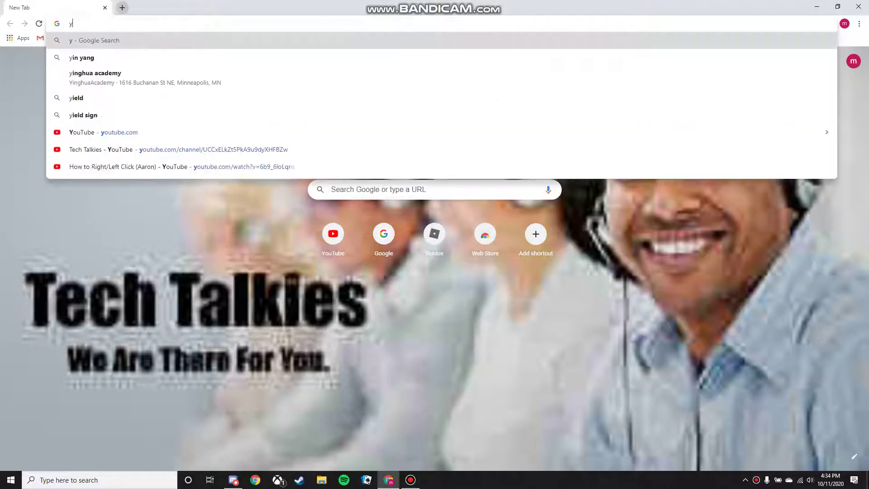
{"action": "type", "text": "you"}
{"action": "key", "text": "Return"}
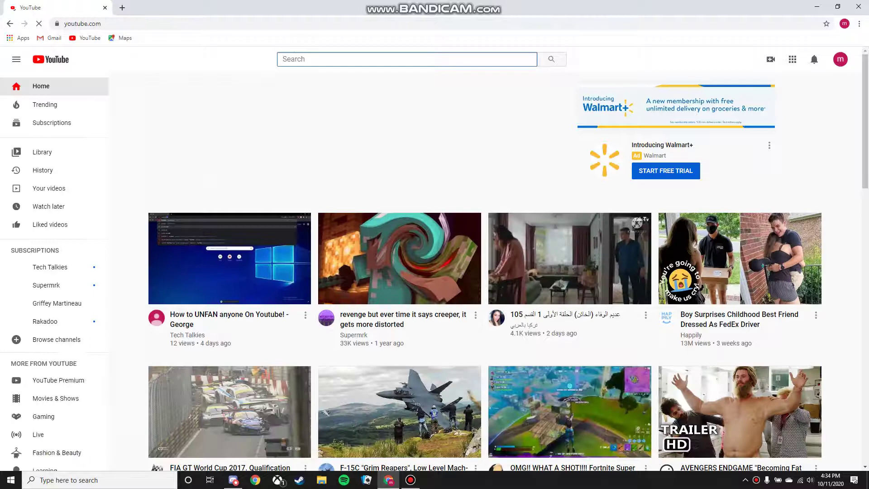
{"action": "type", "text": "pew"}
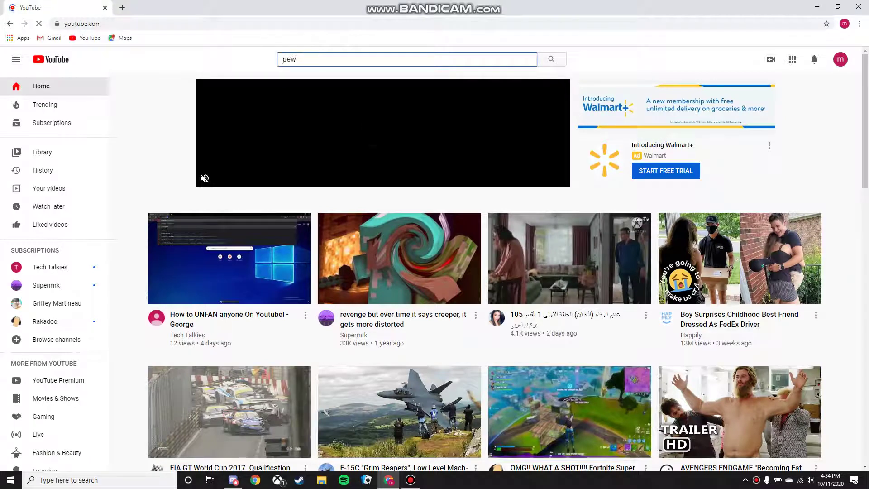
{"action": "type", "text": "diepie"}
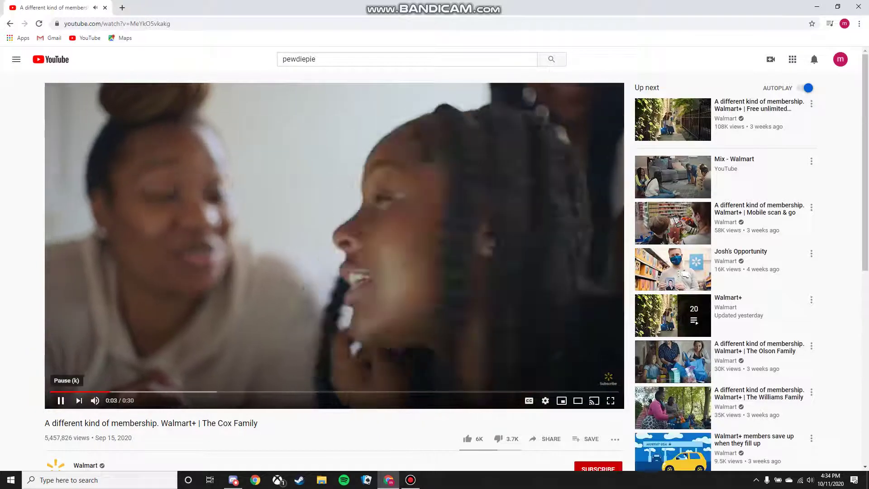
- Search for 'pewdiepie', go to the PewDiePie channel, and play 'KSI Challenged Me (response)..'
{"action": "left_click", "coordinate": [551, 59]}
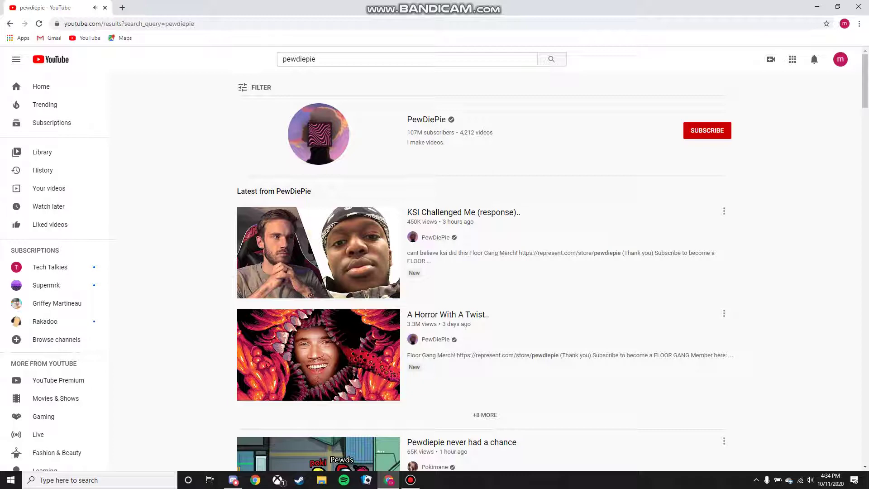
{"action": "left_click", "coordinate": [318, 134]}
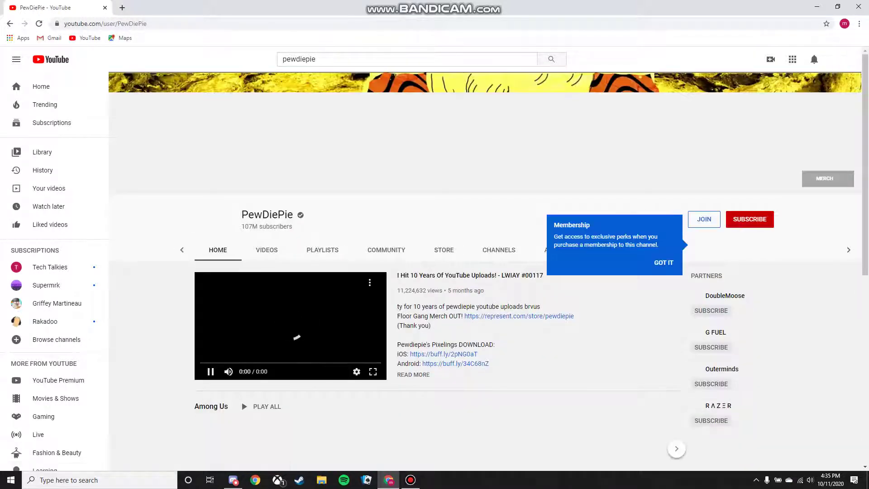
{"action": "scroll", "coordinate": [434, 271], "scroll_direction": "down", "scroll_amount": 3}
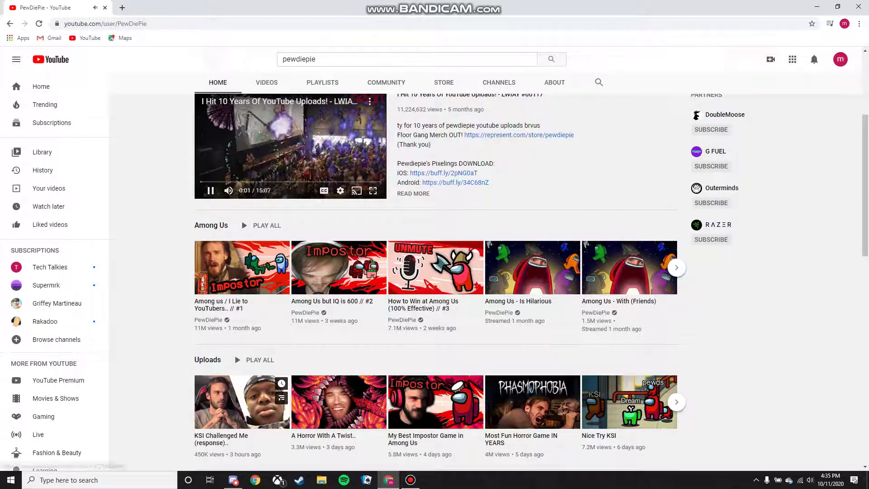
{"action": "left_click", "coordinate": [242, 402]}
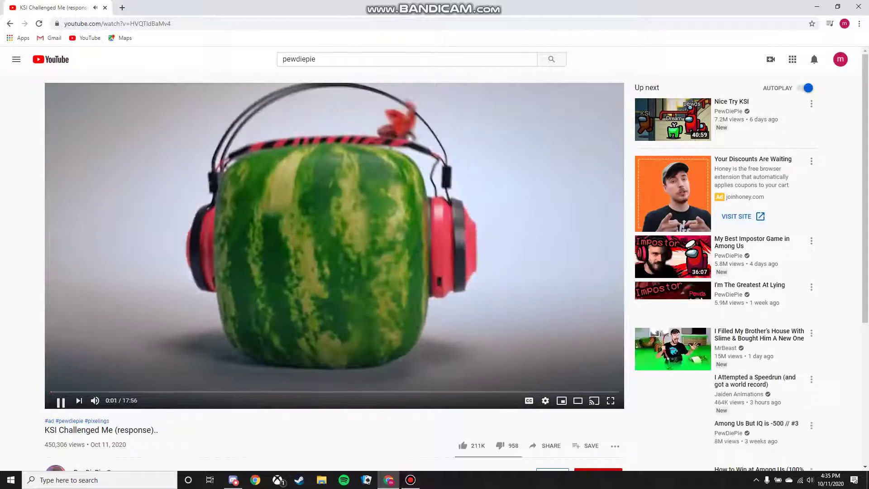
- Pause the video and set its playback quality to 144p
{"action": "left_click", "coordinate": [489, 326]}
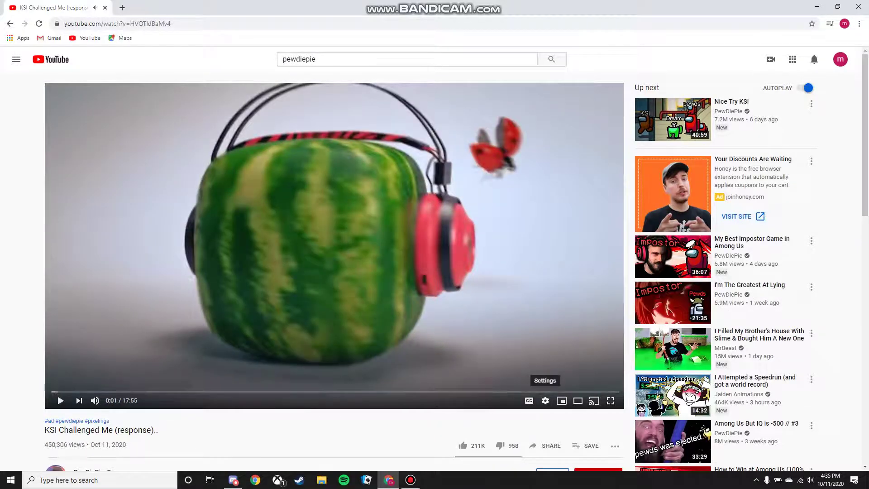
{"action": "left_click", "coordinate": [545, 400]}
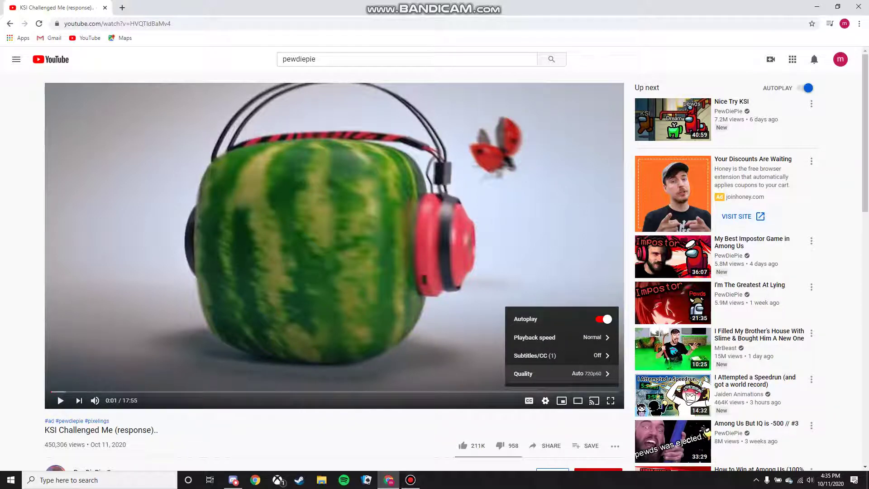
{"action": "left_click", "coordinate": [536, 373]}
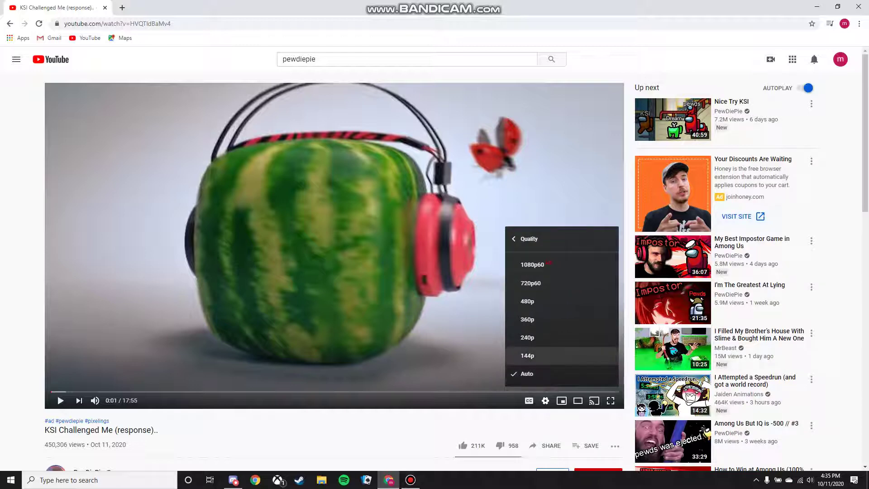
{"action": "left_click", "coordinate": [536, 355]}
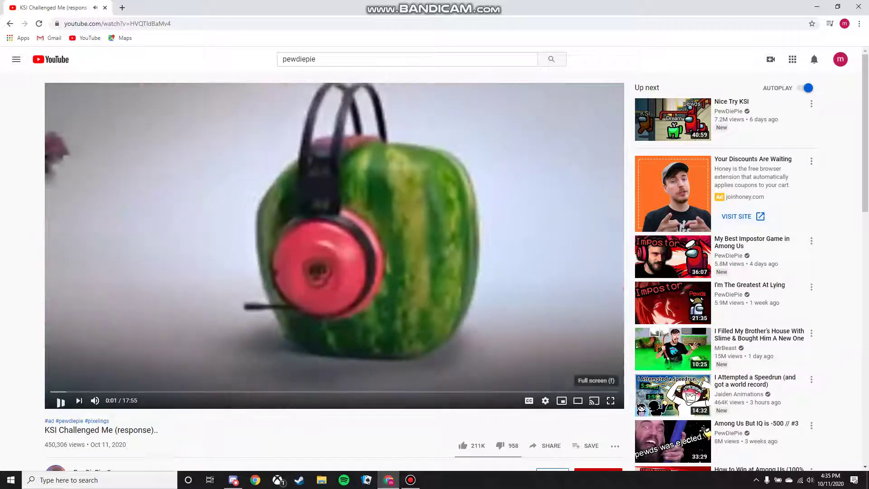
- Switch the video's playback quality to 1080p60
{"action": "left_click", "coordinate": [545, 400]}
{"action": "left_click", "coordinate": [557, 371]}
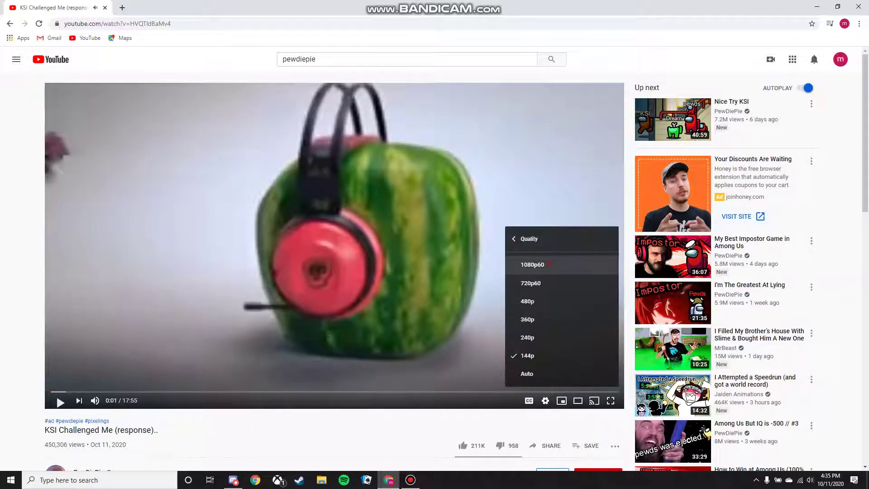
{"action": "left_click", "coordinate": [548, 264]}
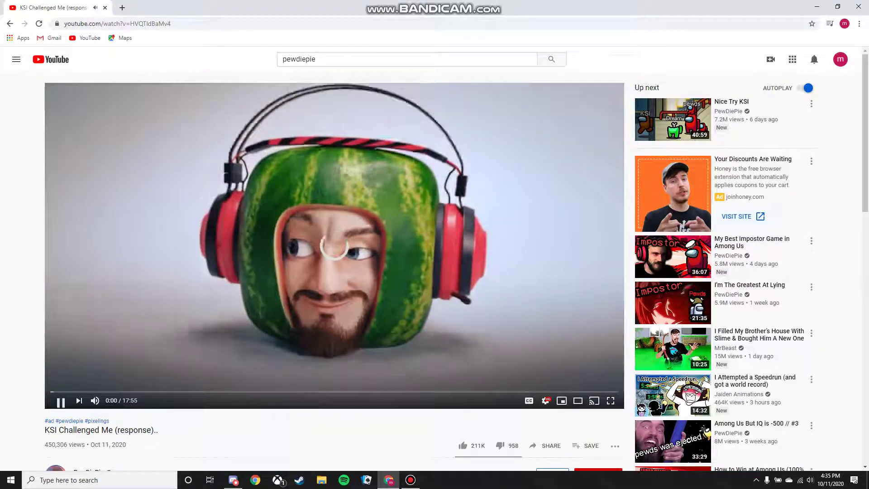
- Pause the video at 0:02 and expand its full description with SHOW MORE
{"action": "key", "text": "space"}
{"action": "scroll", "coordinate": [435, 271], "scroll_direction": "down", "scroll_amount": 2}
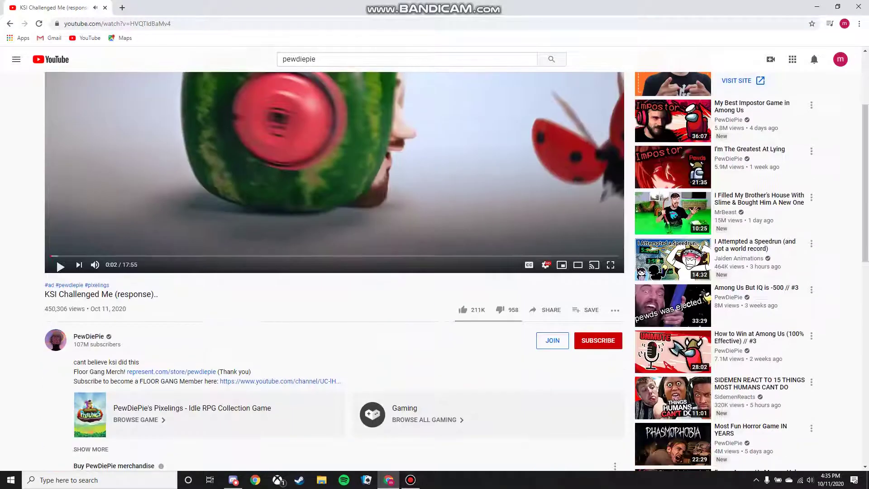
{"action": "scroll", "coordinate": [435, 271], "scroll_direction": "up", "scroll_amount": 1}
{"action": "scroll", "coordinate": [434, 271], "scroll_direction": "down", "scroll_amount": 3}
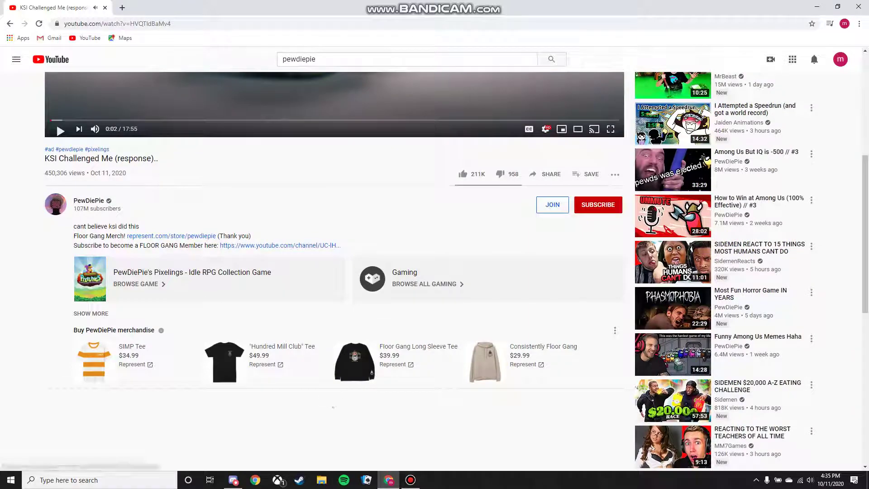
{"action": "left_click", "coordinate": [91, 313]}
{"action": "scroll", "coordinate": [435, 272], "scroll_direction": "down", "scroll_amount": 3}
{"action": "scroll", "coordinate": [435, 271], "scroll_direction": "down", "scroll_amount": 3}
{"action": "scroll", "coordinate": [435, 272], "scroll_direction": "down", "scroll_amount": 3}
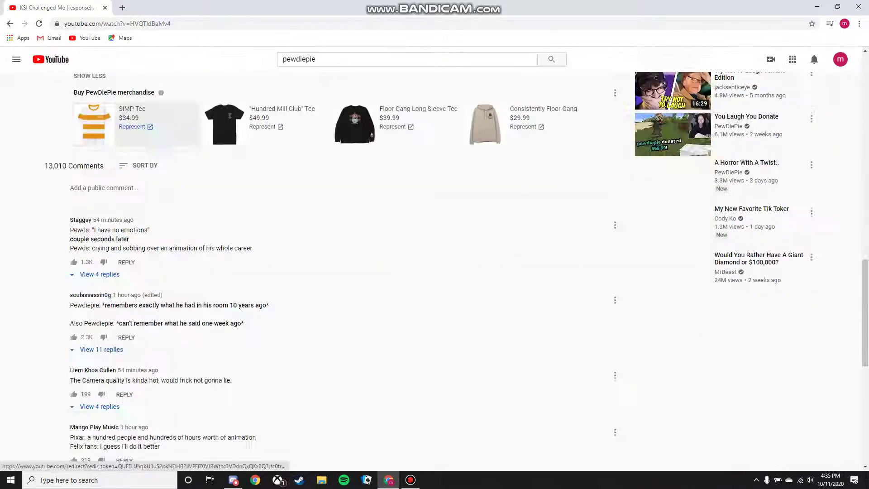
{"action": "scroll", "coordinate": [435, 271], "scroll_direction": "up", "scroll_amount": 2}
{"action": "scroll", "coordinate": [434, 272], "scroll_direction": "up", "scroll_amount": 4}
{"action": "scroll", "coordinate": [434, 272], "scroll_direction": "up", "scroll_amount": 2}
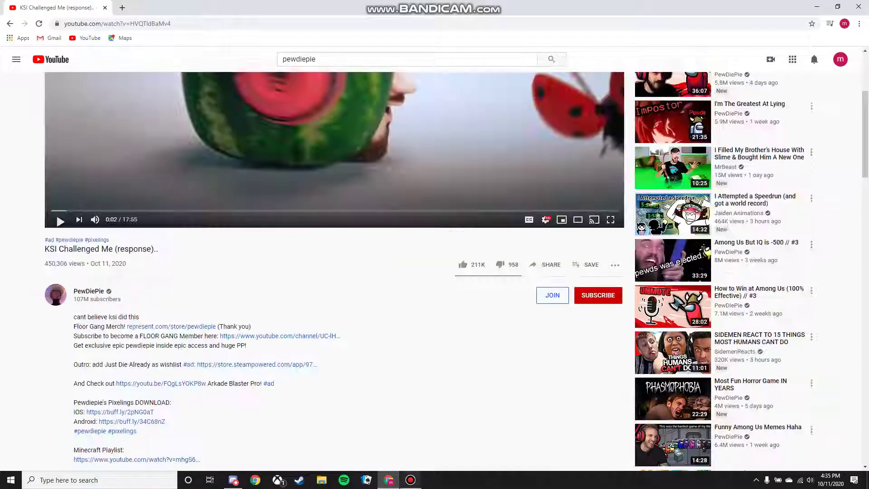
{"action": "left_click", "coordinate": [410, 479]}
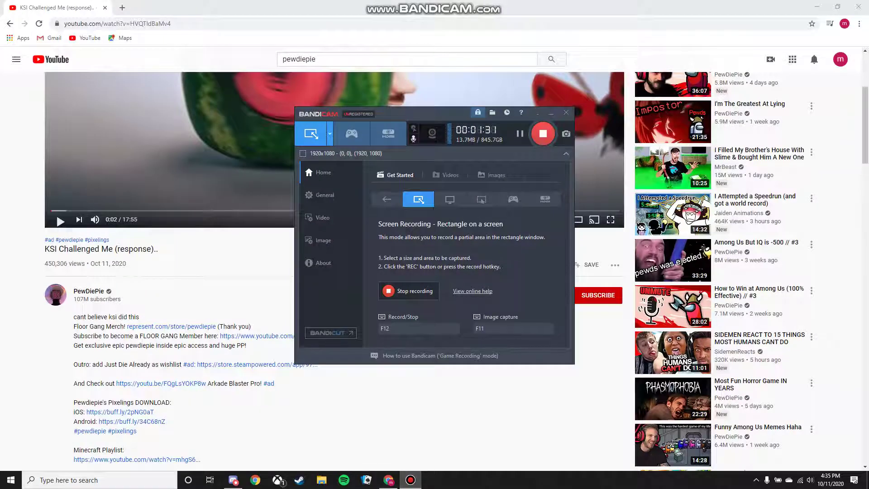